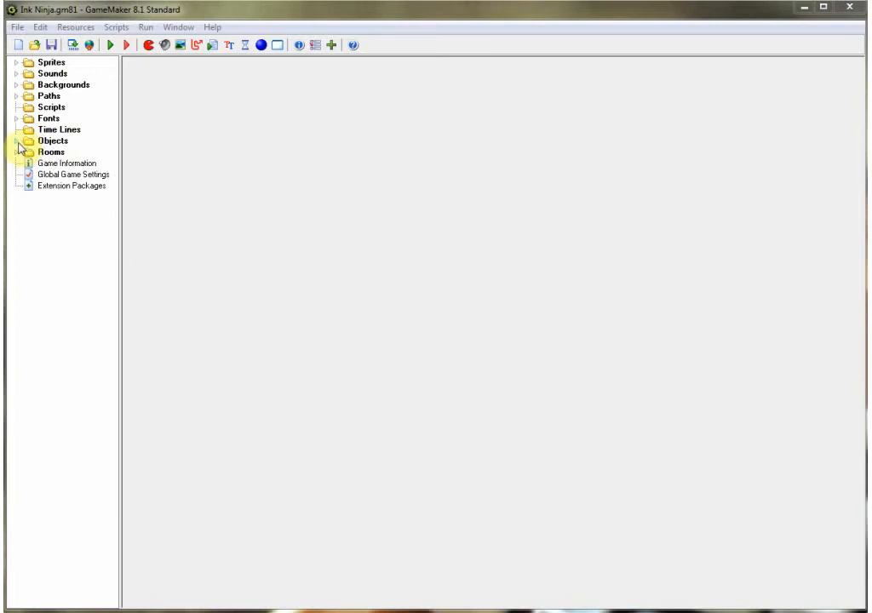
pyautogui.click(18, 142)
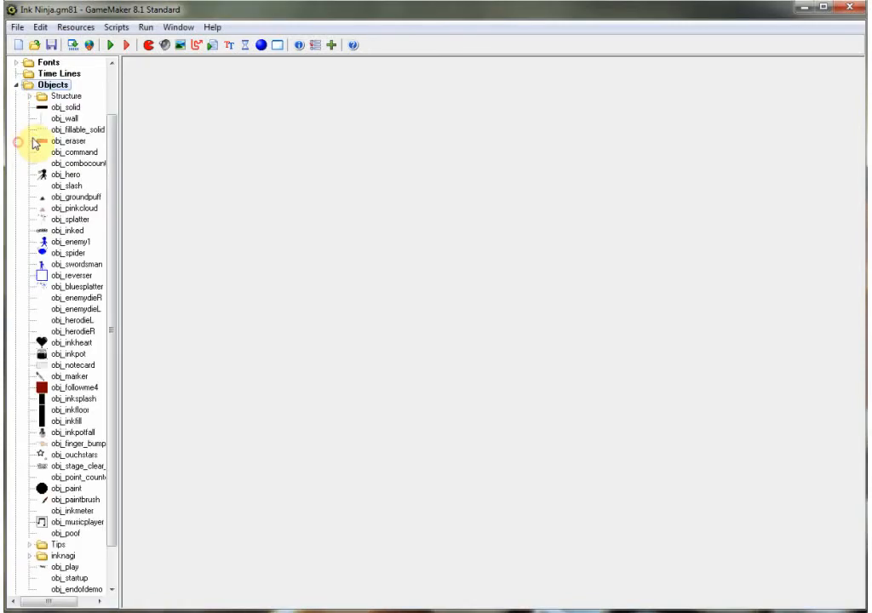
pyautogui.click(17, 85)
pyautogui.moveTo(120, 220); pyautogui.dragTo(130, 218)
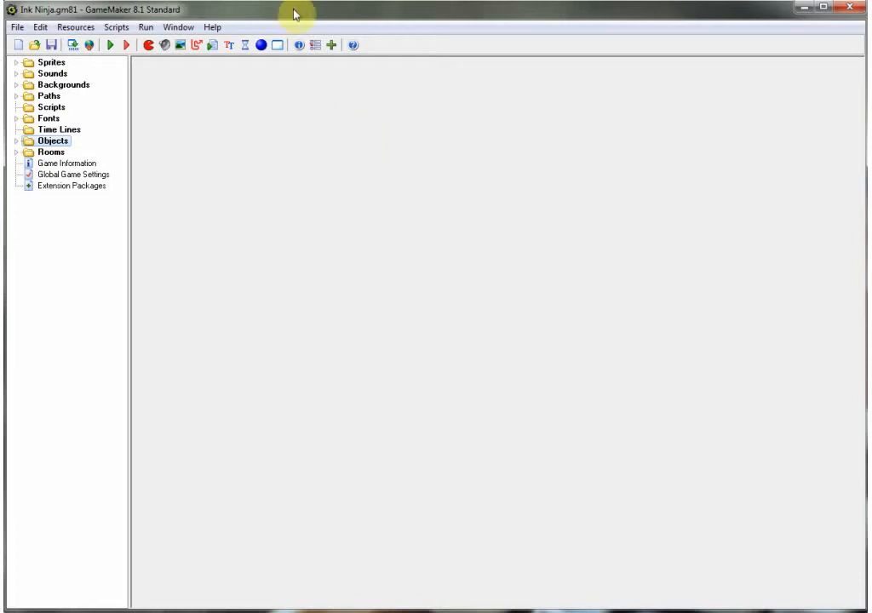
pyautogui.click(148, 47)
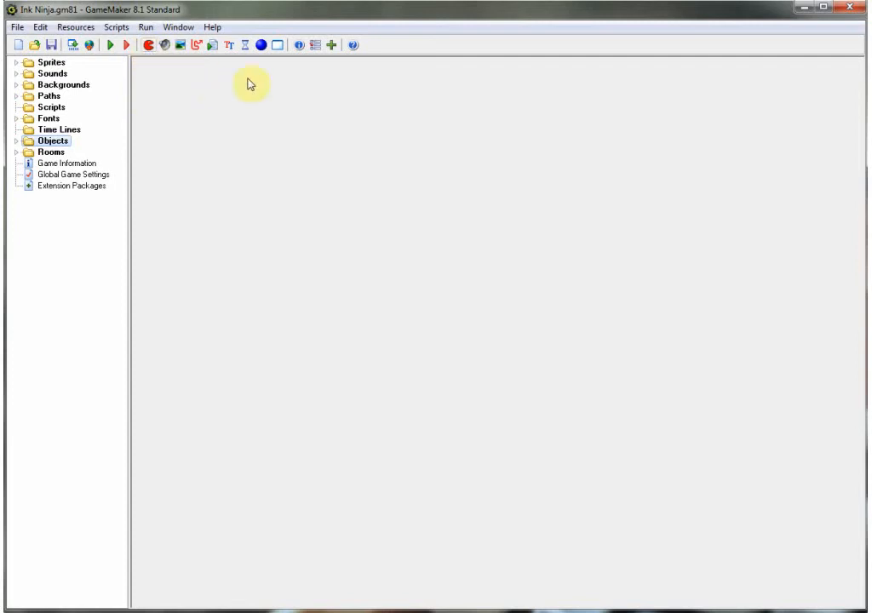
# Create a new room and place an obj_endofdemo instance in the upper-left grid cell
pyautogui.click(279, 45)
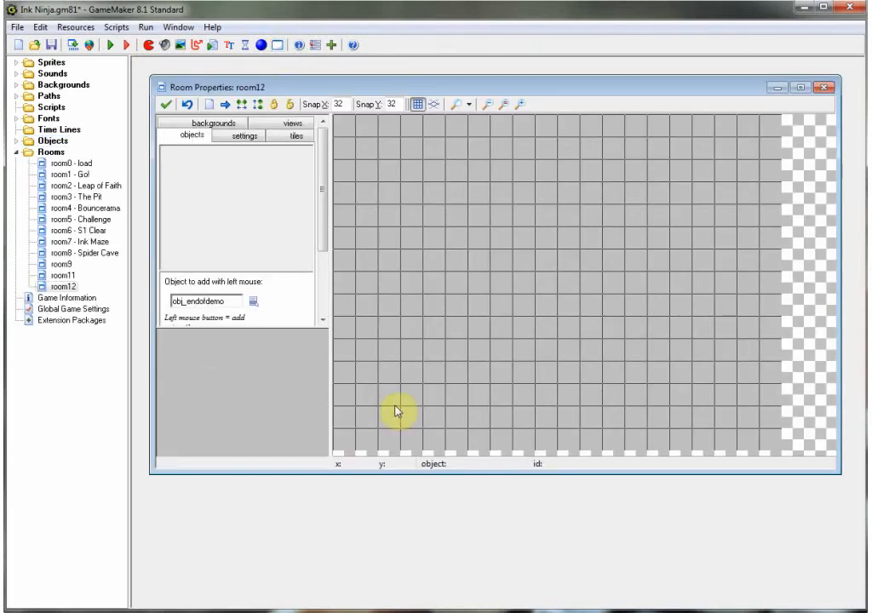
pyautogui.click(247, 137)
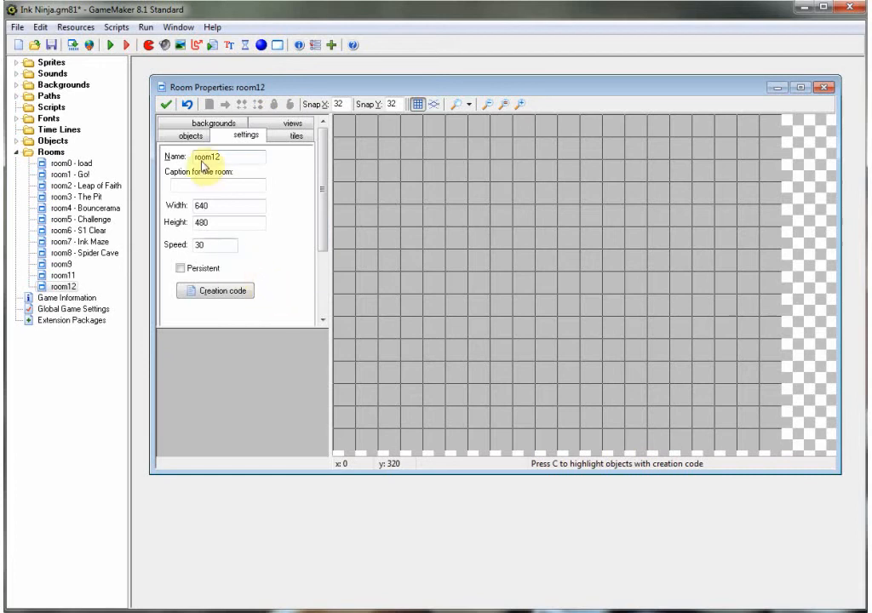
pyautogui.click(191, 137)
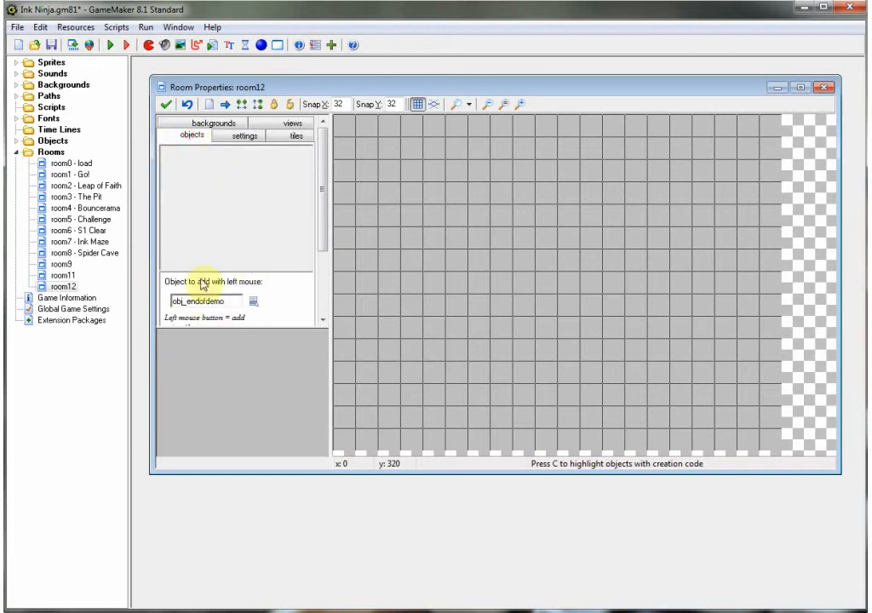
pyautogui.moveTo(837, 471); pyautogui.dragTo(825, 535)
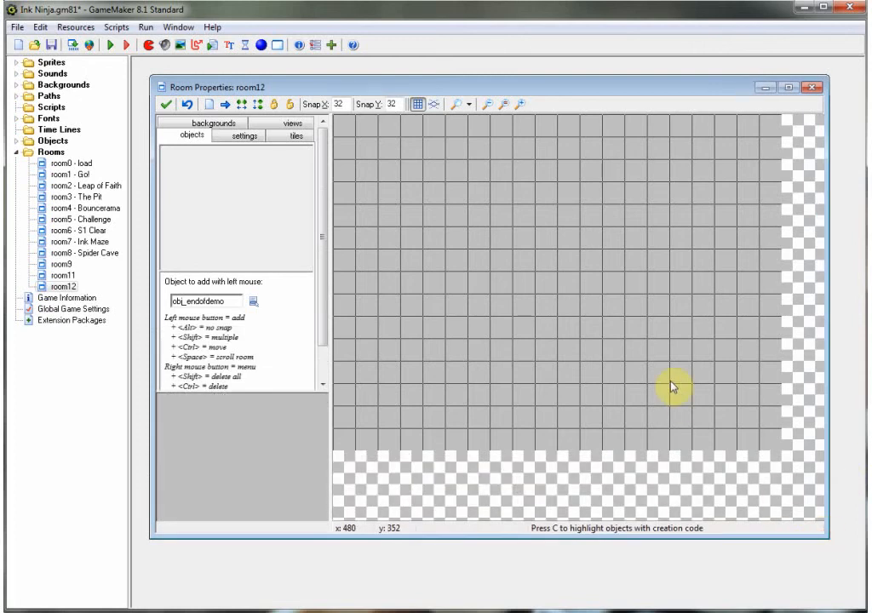
pyautogui.click(338, 122)
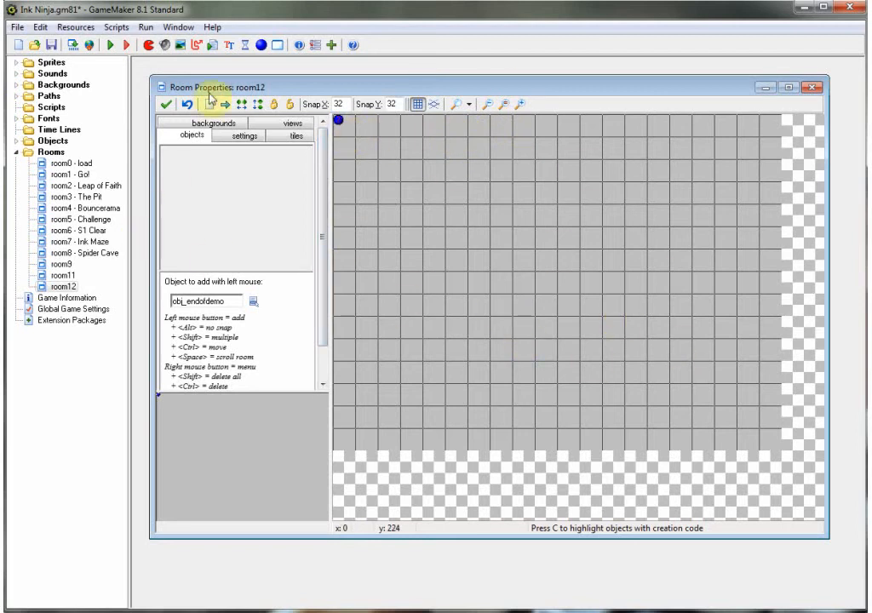
# Create a new object and add a Create event to it
pyautogui.doubleClick(24, 142)
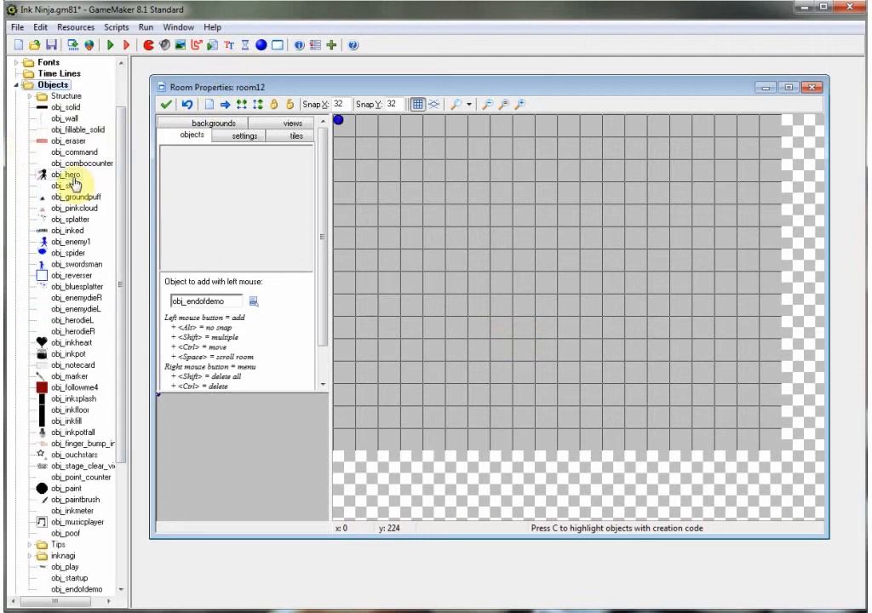
pyautogui.click(261, 45)
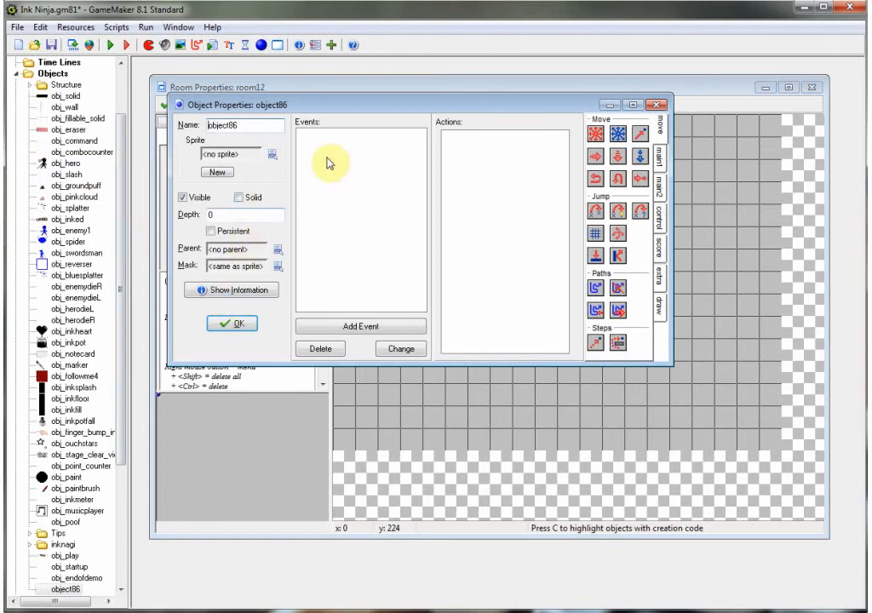
pyautogui.click(366, 328)
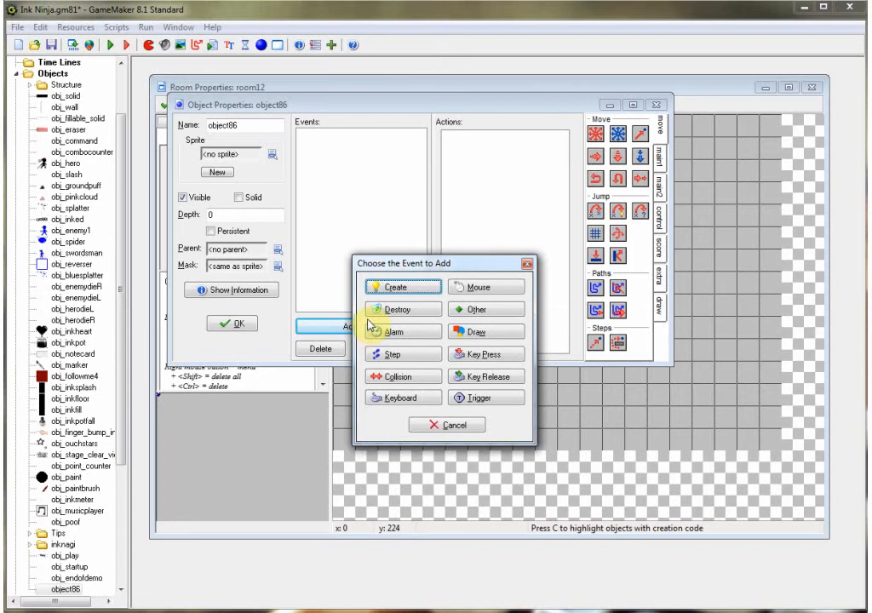
pyautogui.click(387, 288)
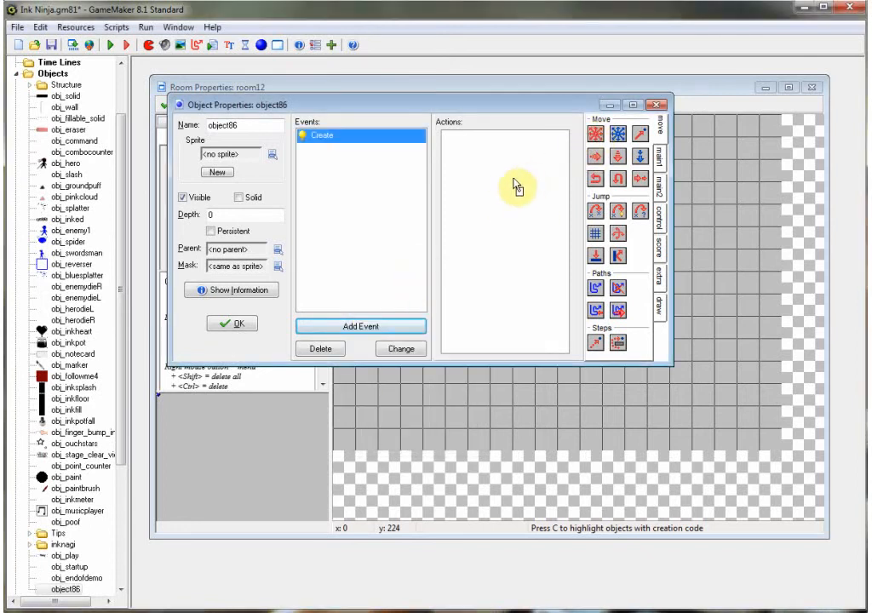
# Add a Move Fixed action to the Create event with left and right directions and speed 5
pyautogui.moveTo(493, 180); pyautogui.dragTo(487, 172)
pyautogui.click(420, 350)
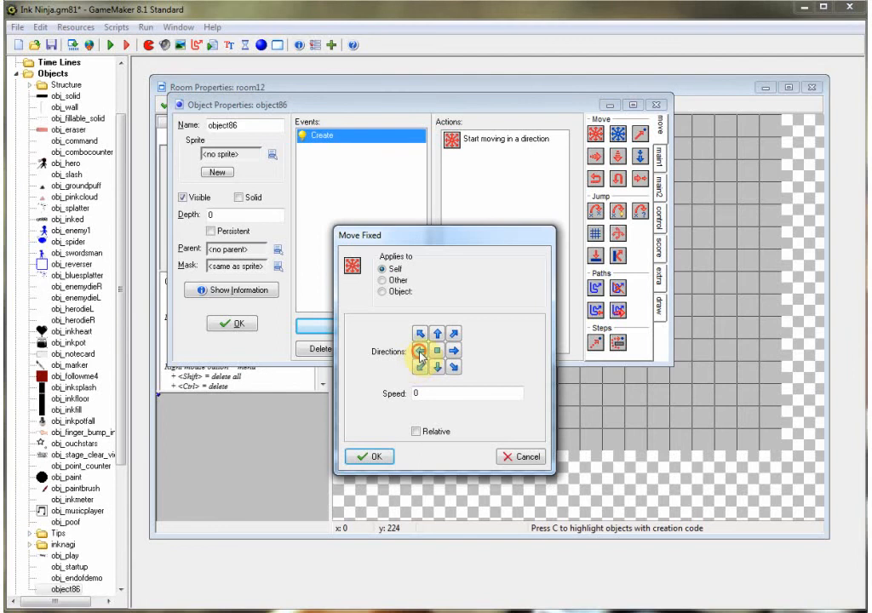
pyautogui.doubleClick(435, 392)
pyautogui.write('5')
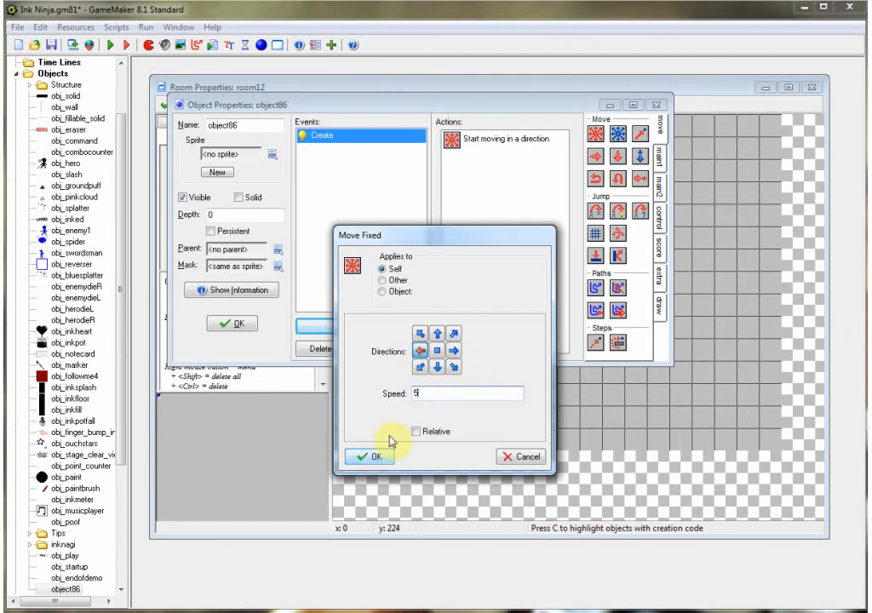
pyautogui.click(453, 351)
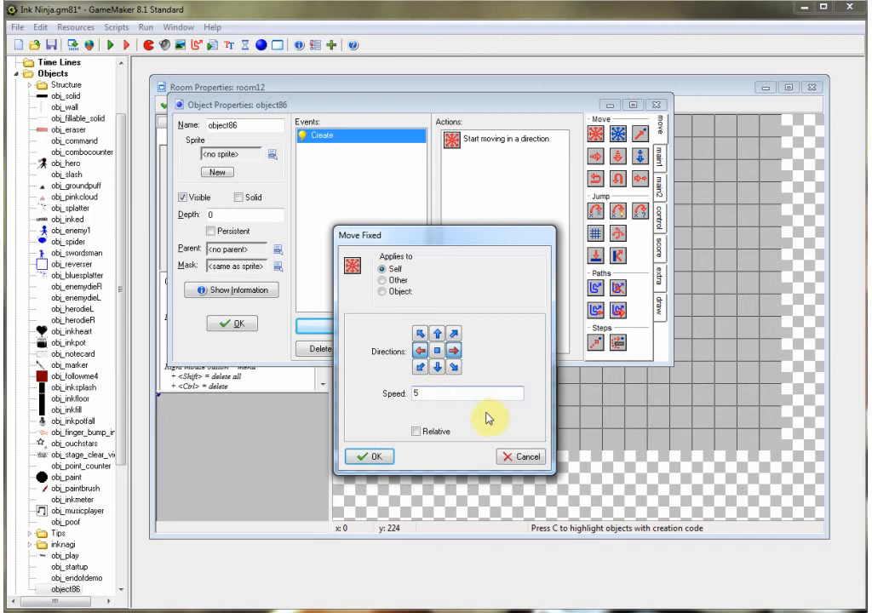
pyautogui.click(379, 459)
# Add a collision event with obj_solid that reverses the object's own horizontal direction
pyautogui.click(346, 327)
pyautogui.click(410, 380)
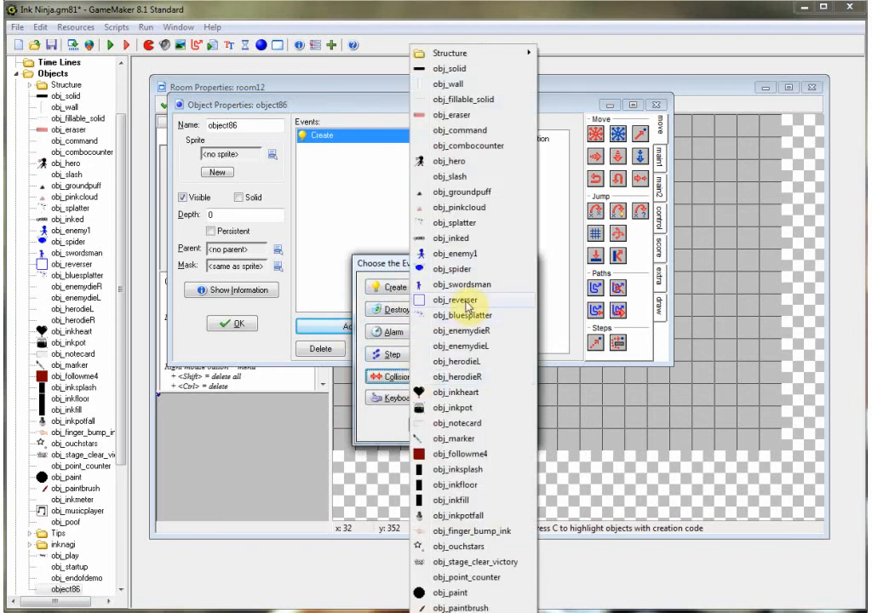
pyautogui.click(426, 69)
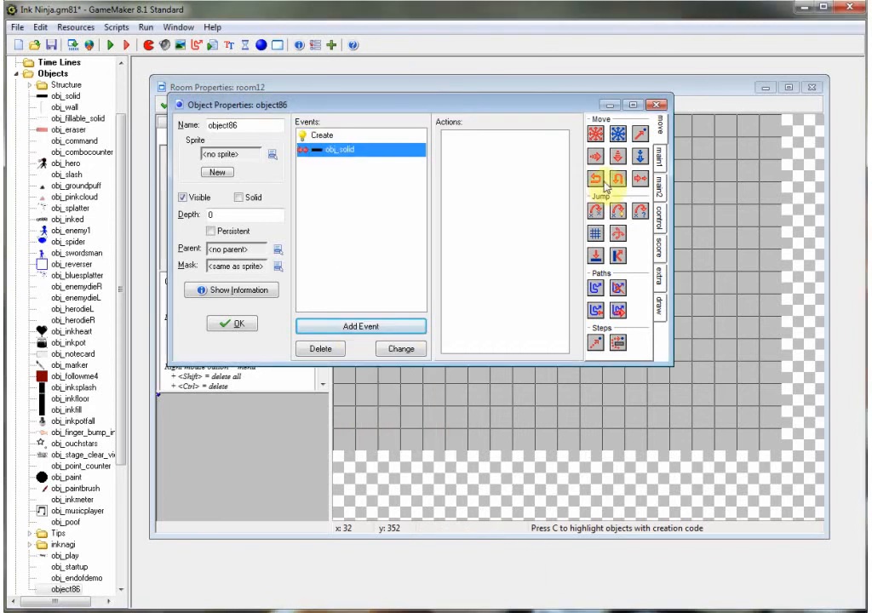
pyautogui.moveTo(596, 179); pyautogui.dragTo(542, 180)
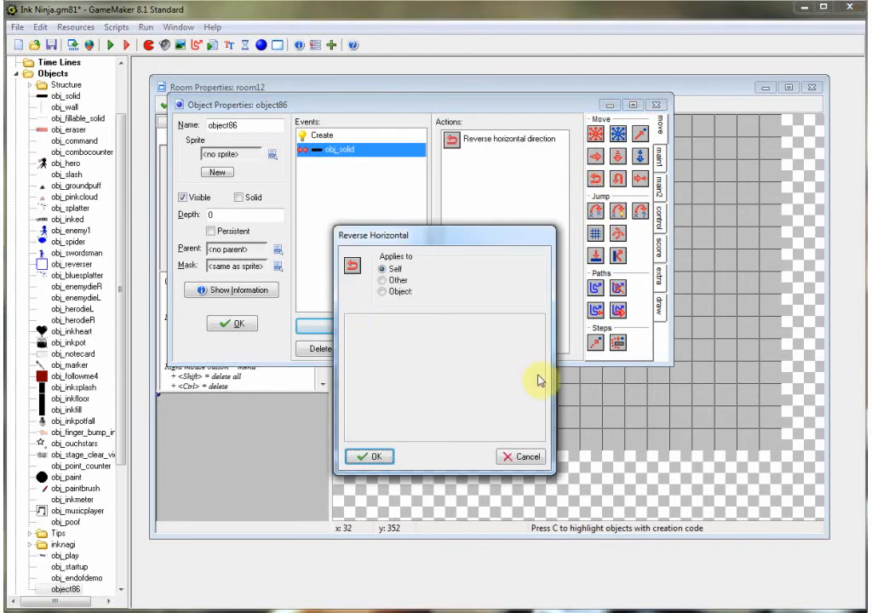
pyautogui.click(375, 457)
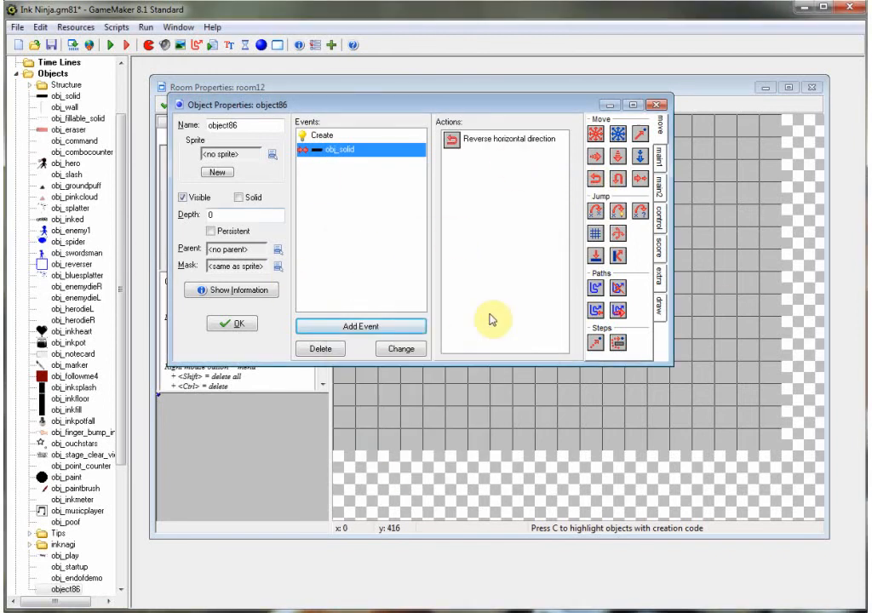
pyautogui.click(661, 218)
pyautogui.moveTo(596, 266); pyautogui.dragTo(493, 220)
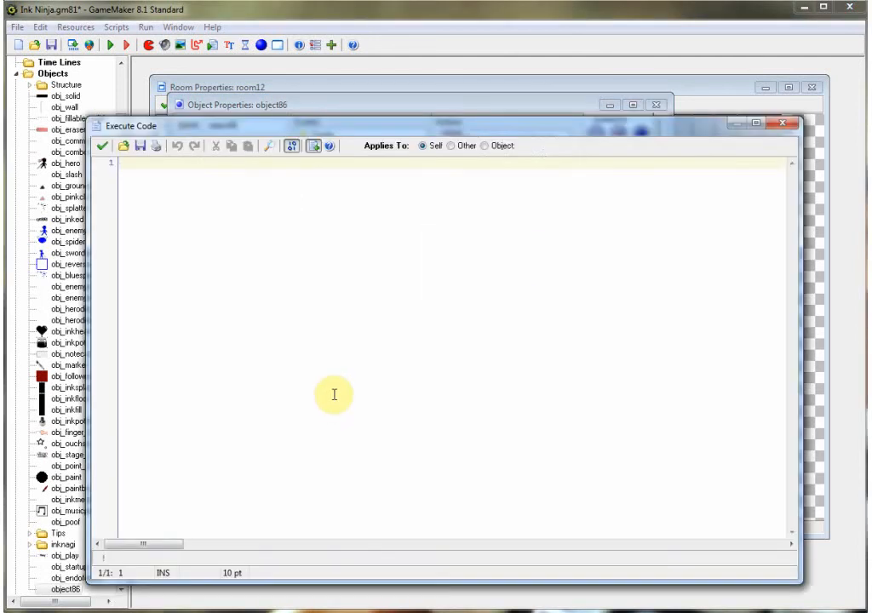
pyautogui.write('cbj')
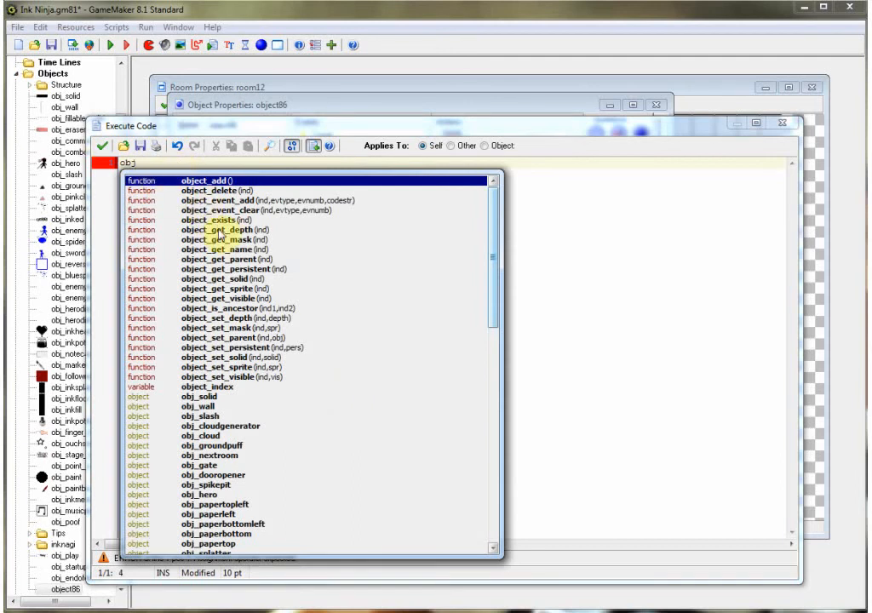
pyautogui.click(616, 224)
pyautogui.click(782, 122)
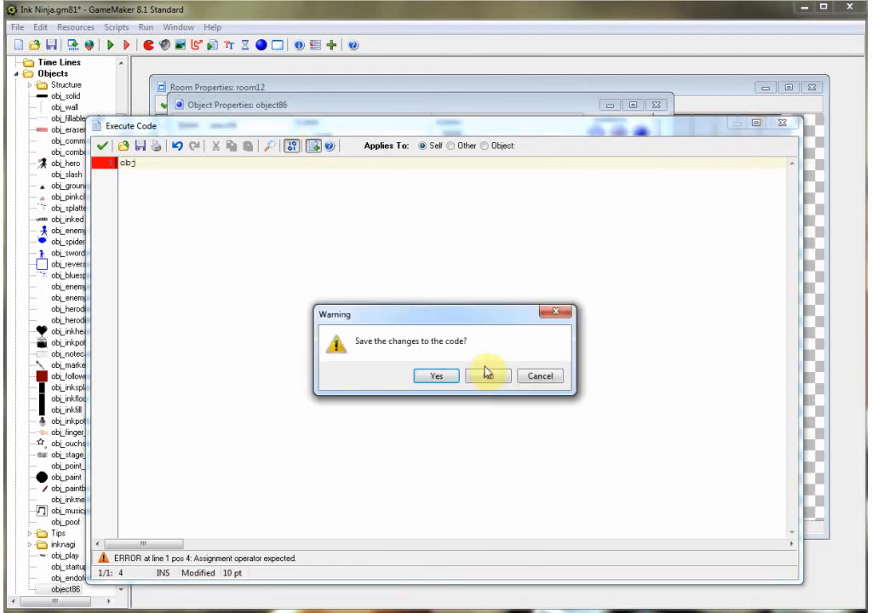
pyautogui.click(486, 378)
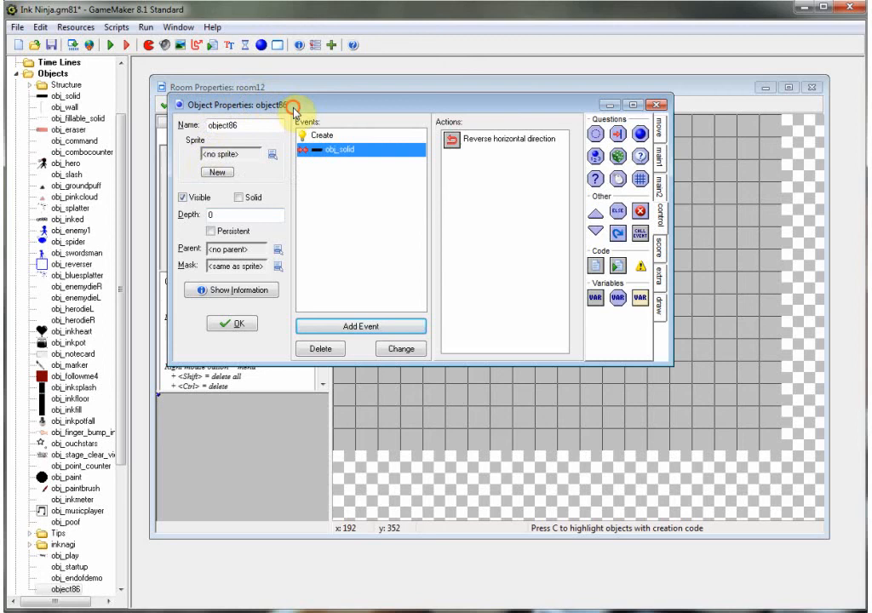
# Assign the spr_inkheart sprite to the new object
pyautogui.moveTo(293, 107); pyautogui.dragTo(270, 91)
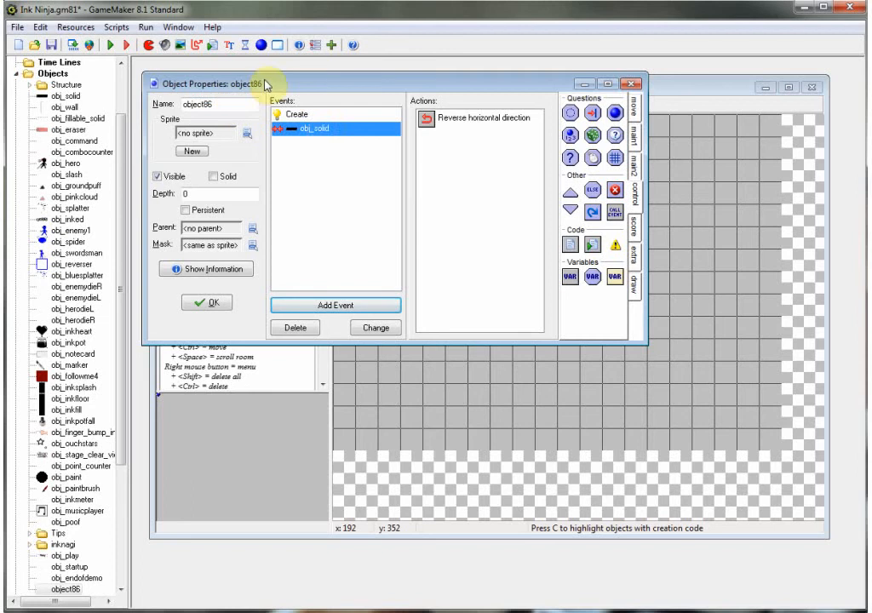
pyautogui.click(247, 133)
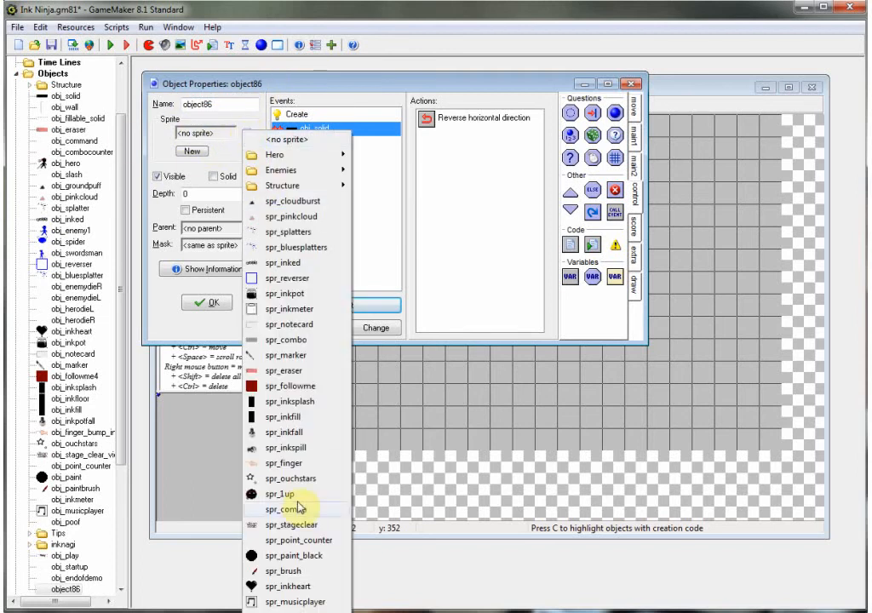
pyautogui.click(300, 588)
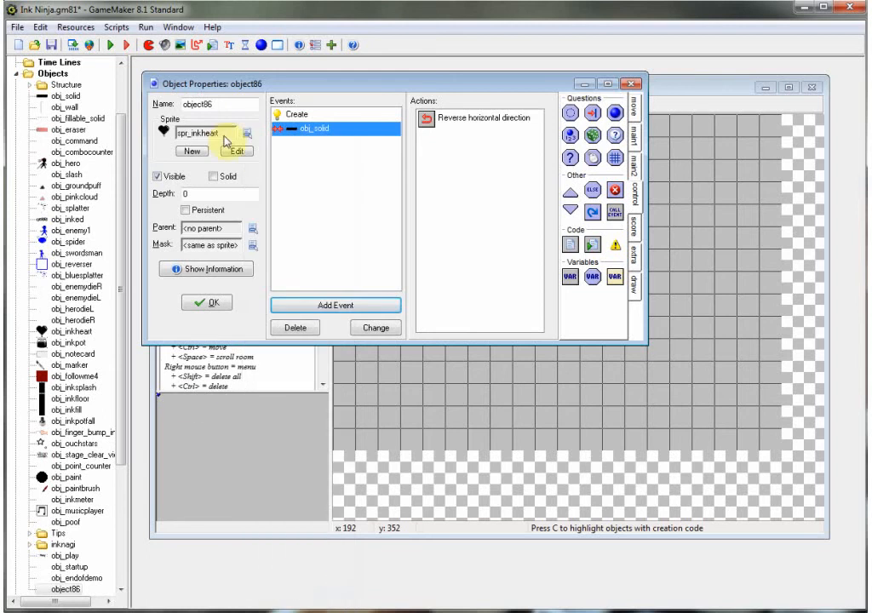
# Create a new sprite containing one blank 32 x 32 image
pyautogui.click(149, 46)
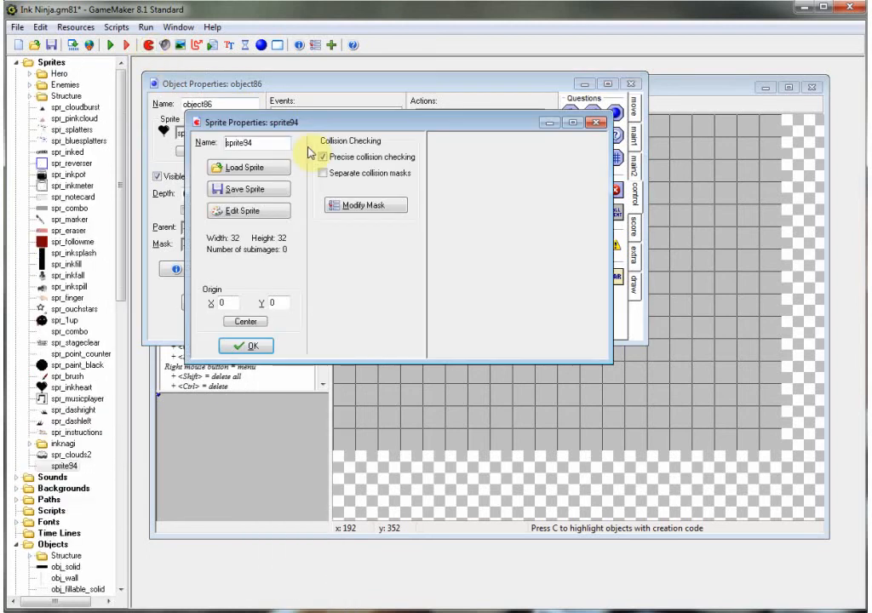
pyautogui.click(253, 213)
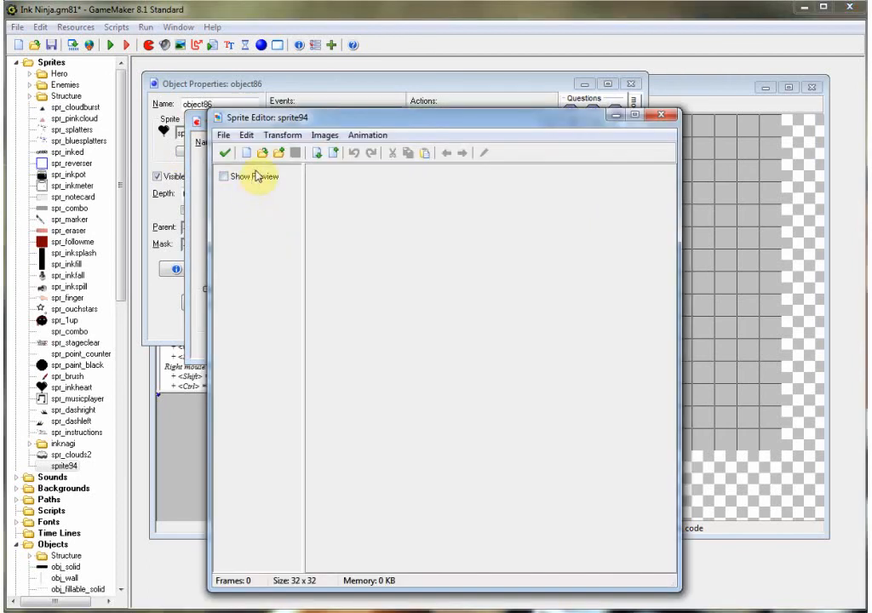
pyautogui.moveTo(366, 121); pyautogui.dragTo(379, 87)
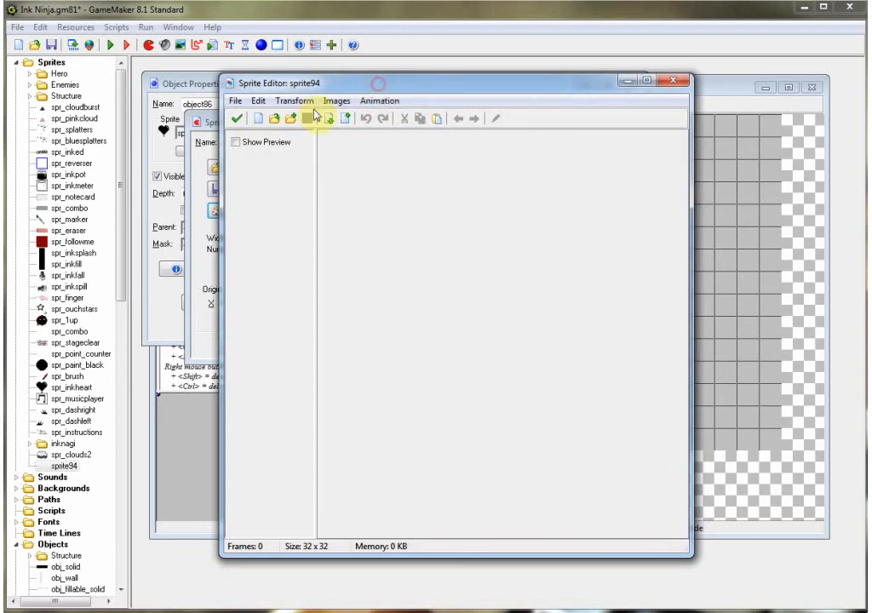
pyautogui.click(258, 118)
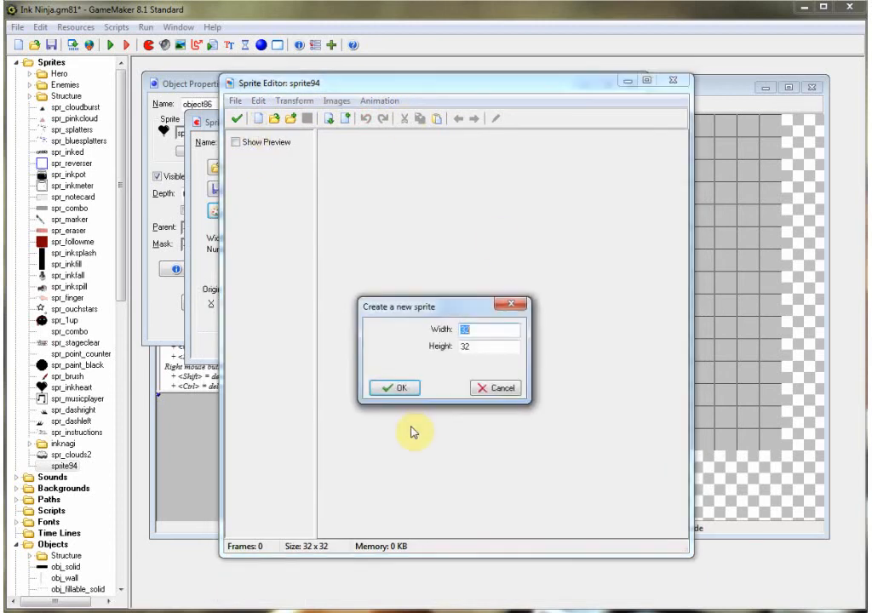
pyautogui.click(393, 381)
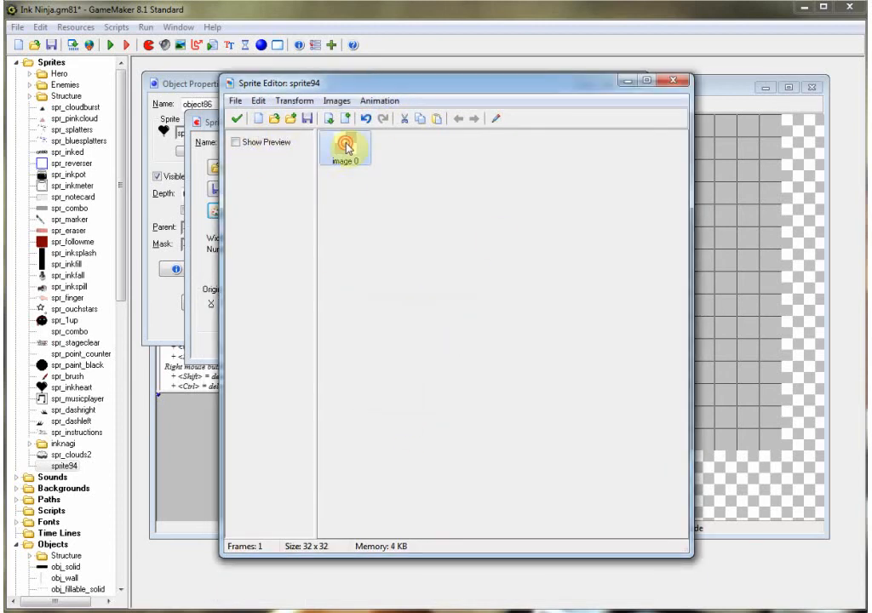
# Draw a white-filled ellipse with a dark yellow outline across nearly the whole sprite image and keep the edit
pyautogui.doubleClick(346, 147)
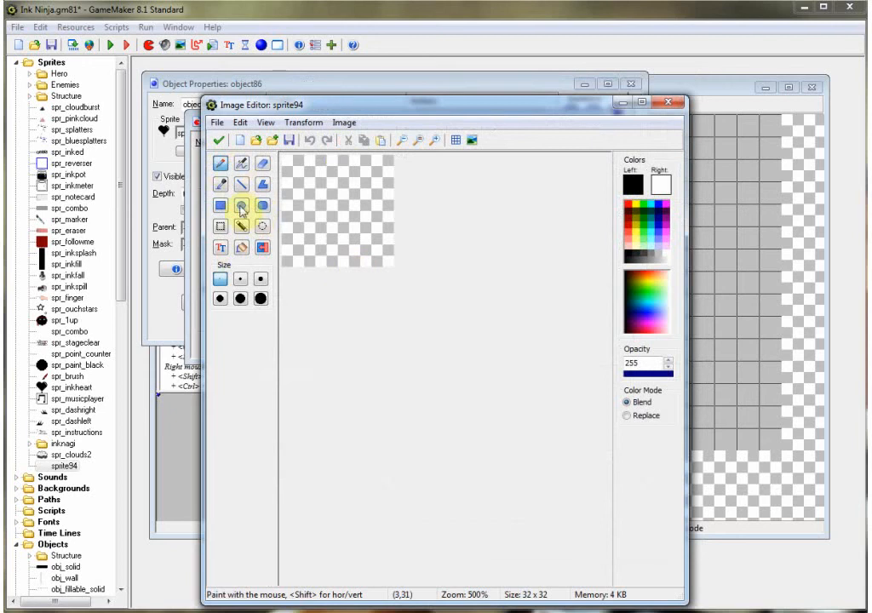
pyautogui.click(241, 204)
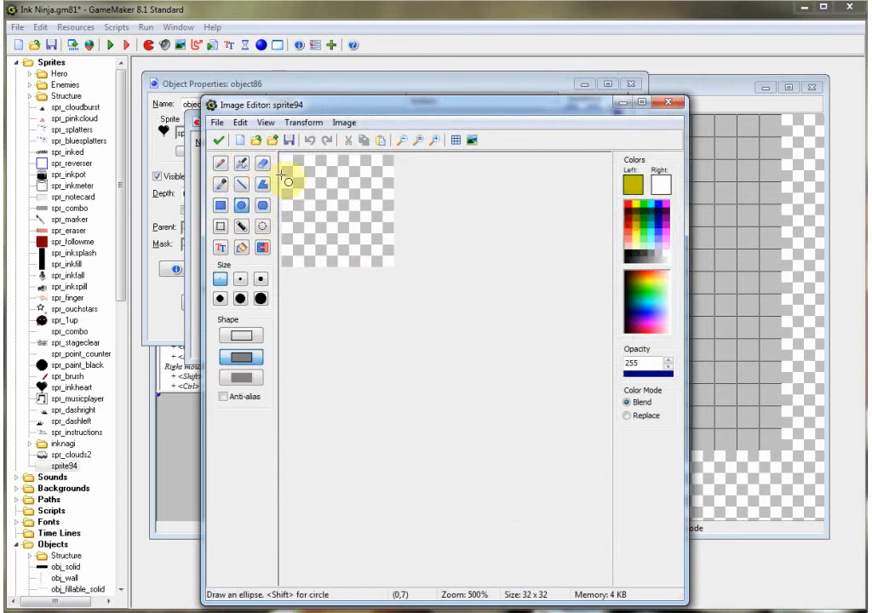
pyautogui.moveTo(284, 159); pyautogui.dragTo(391, 265)
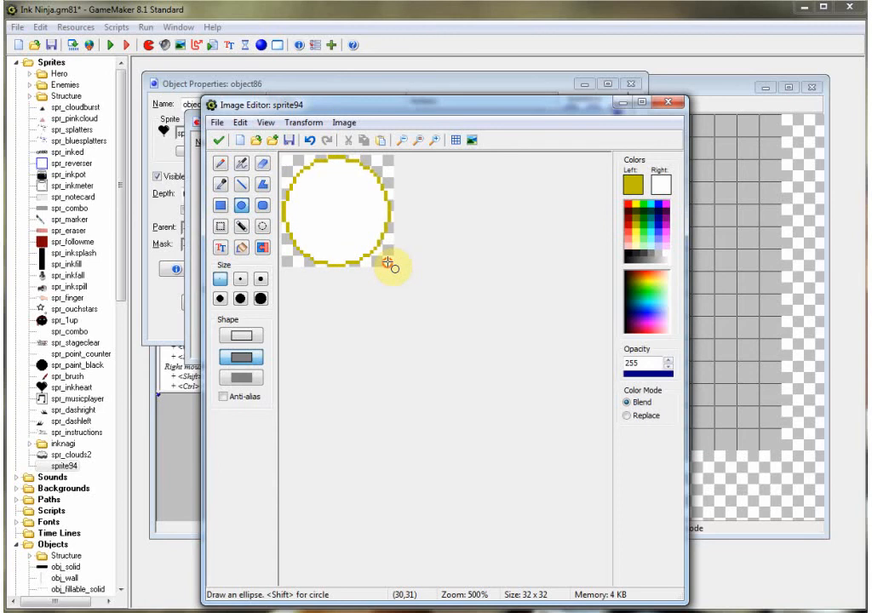
pyautogui.click(218, 139)
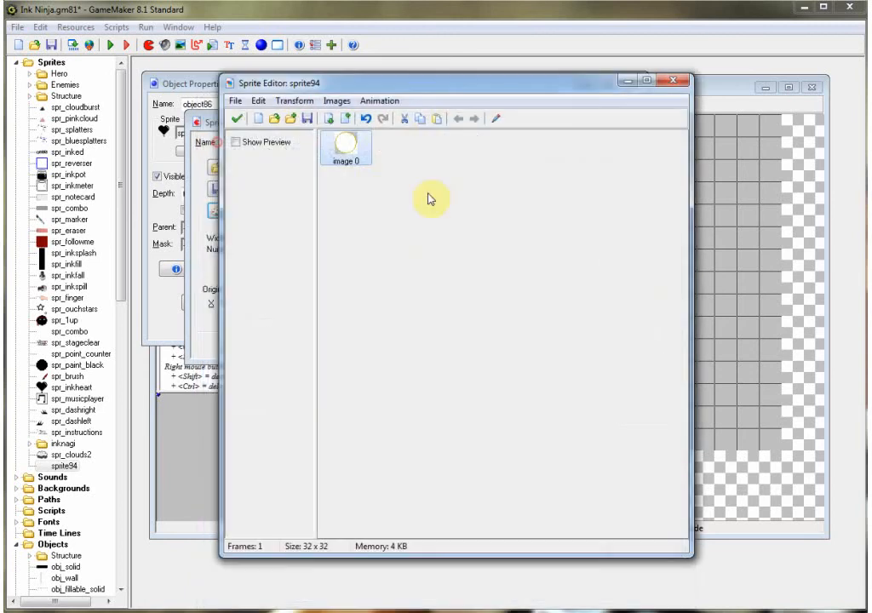
# Add a second image to the sprite, draw a smaller white-filled ellipse with a dark yellow outline in it, and keep the edit
pyautogui.click(347, 121)
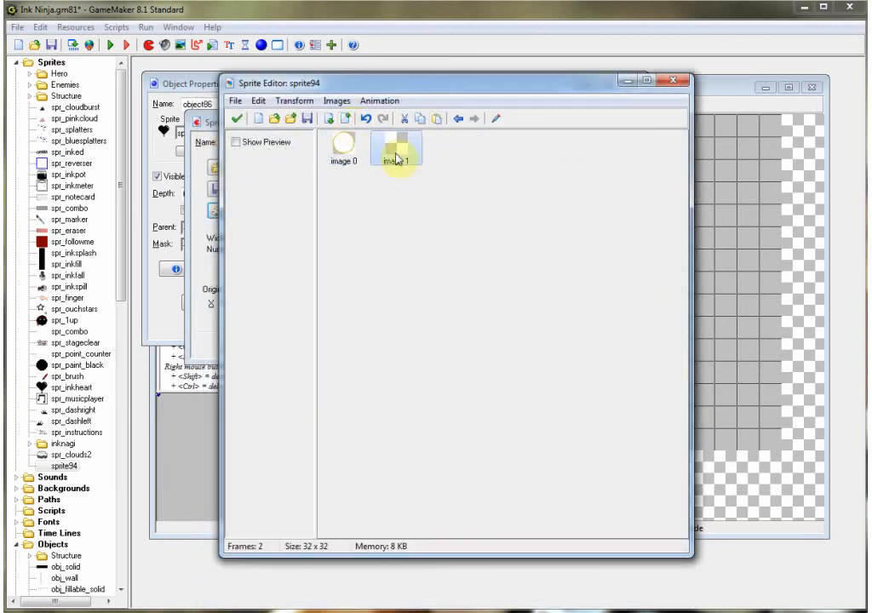
pyautogui.doubleClick(396, 150)
pyautogui.moveTo(326, 198); pyautogui.dragTo(565, 448)
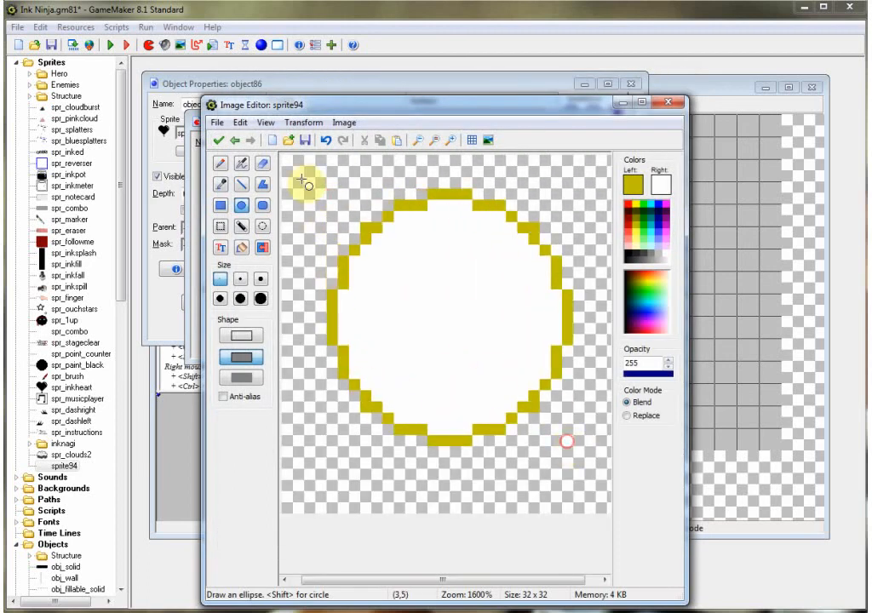
pyautogui.click(219, 139)
# Preview the sprite's two-frame animation, turn the preview off, and inspect the second image without changing it
pyautogui.click(236, 142)
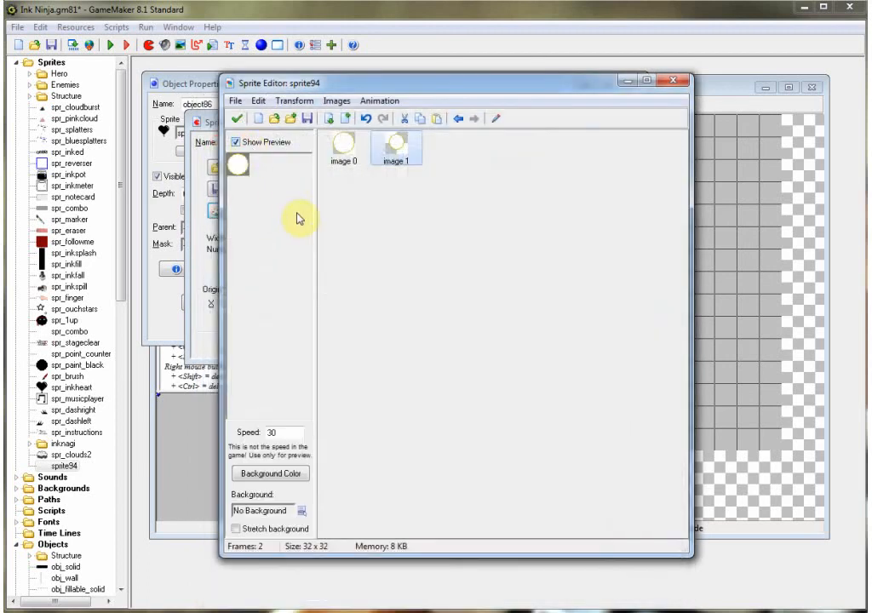
pyautogui.click(236, 142)
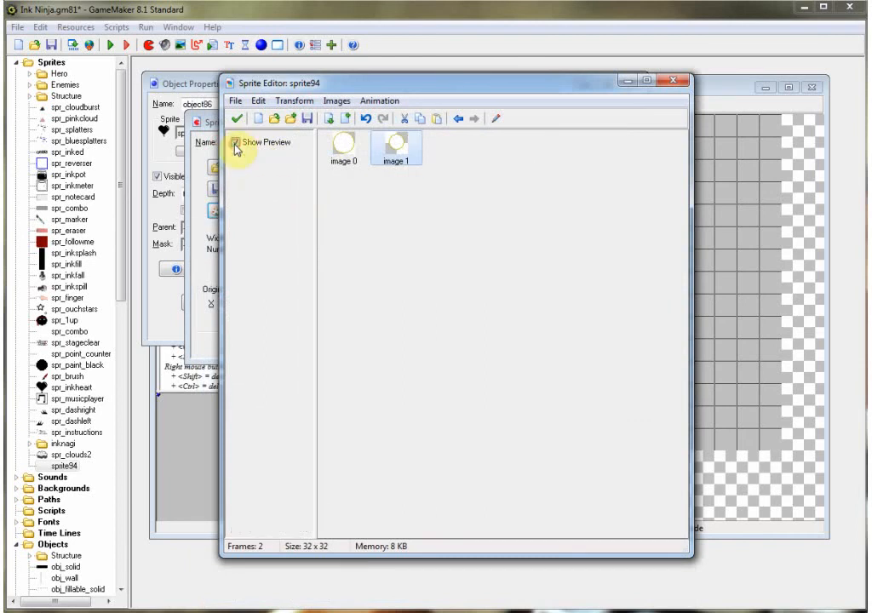
pyautogui.doubleClick(392, 146)
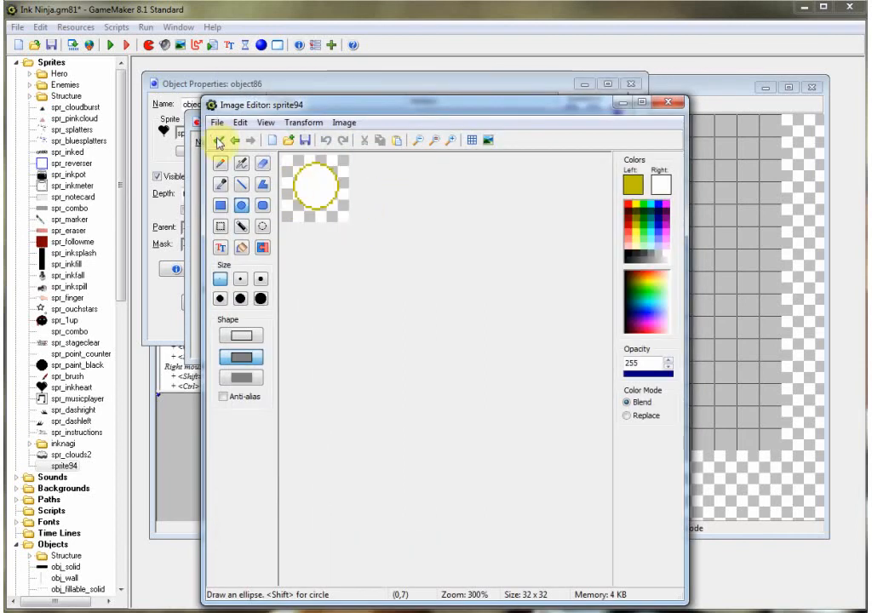
pyautogui.click(219, 140)
# Keep the two-image sprite and the object's settings, closing their editors to return to the room
pyautogui.click(237, 120)
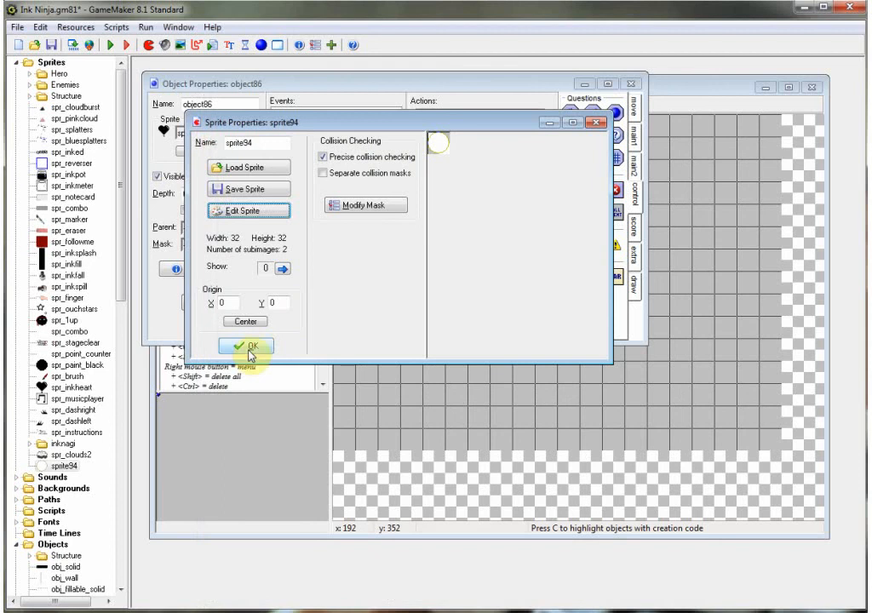
pyautogui.click(246, 345)
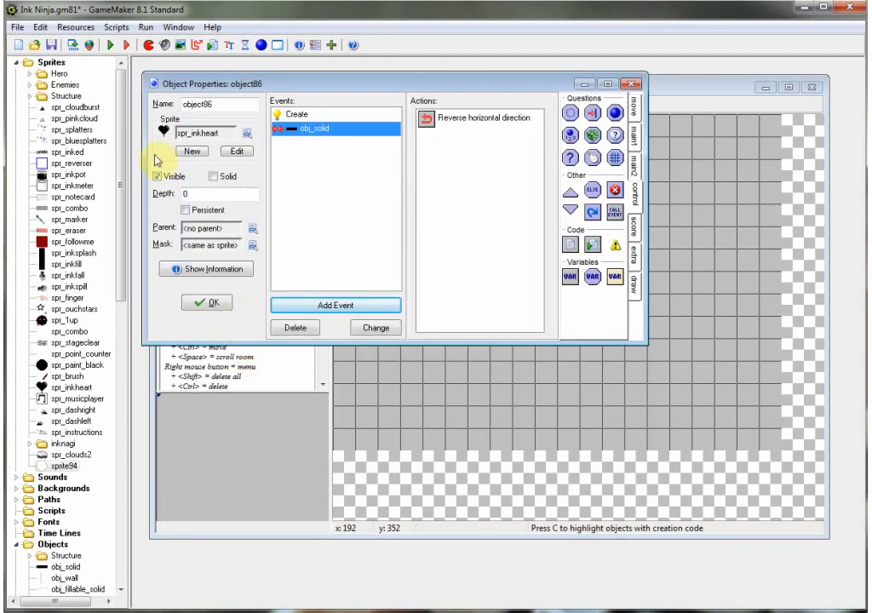
pyautogui.click(213, 304)
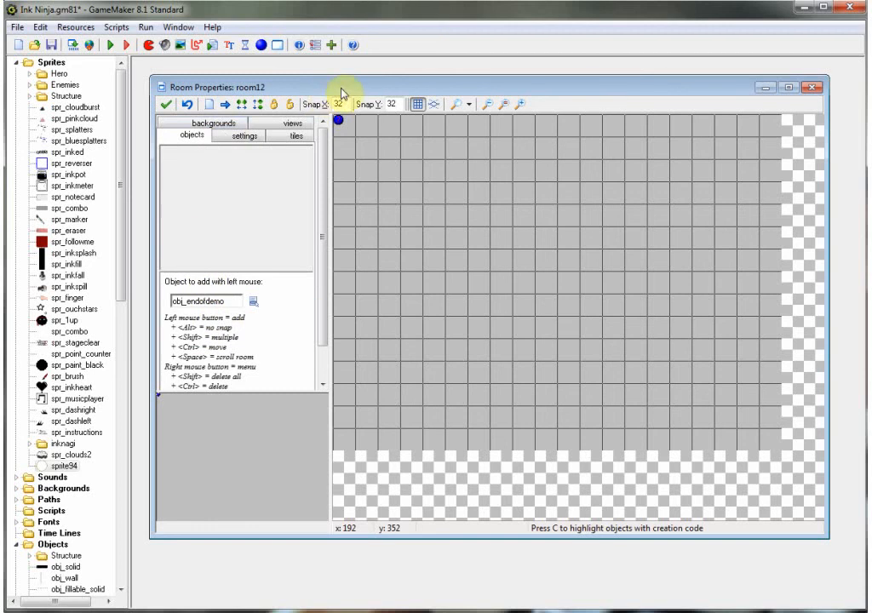
pyautogui.moveTo(408, 92); pyautogui.dragTo(401, 85)
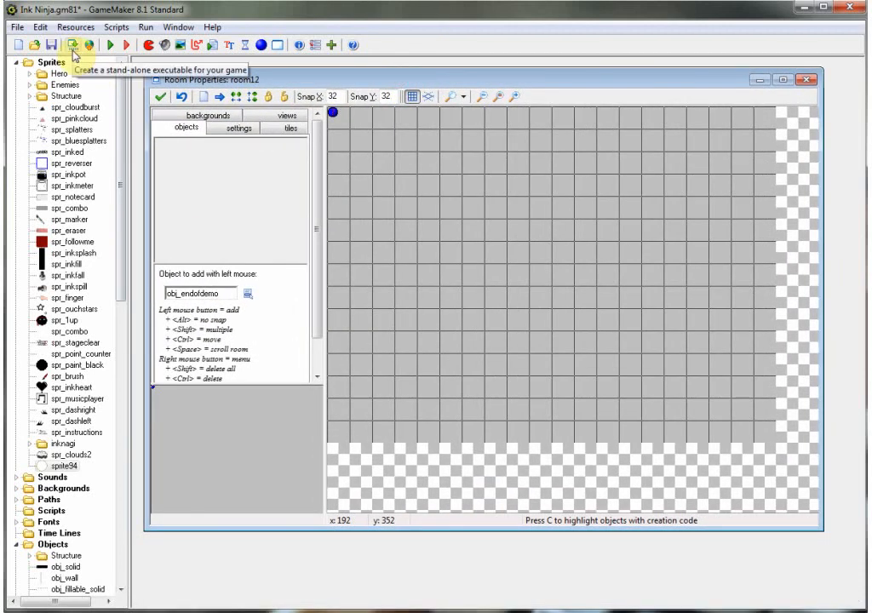